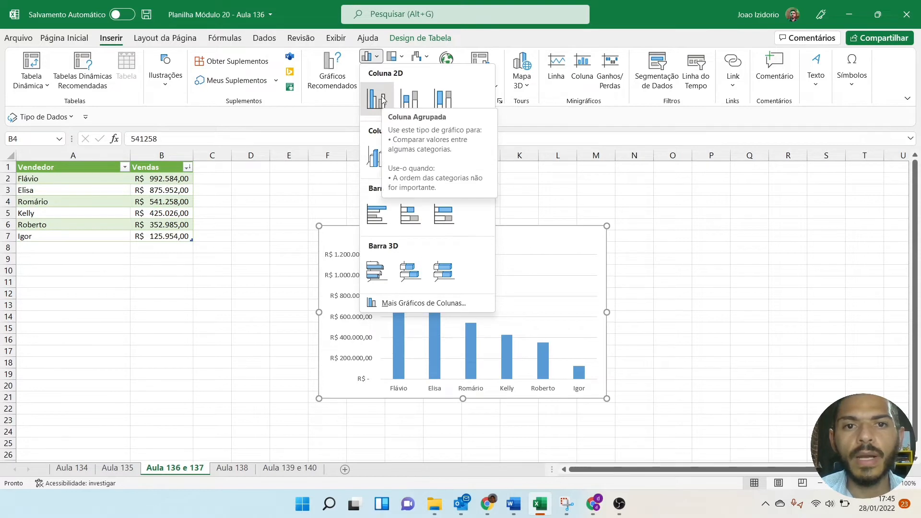
- Insert a Coluna Agrupada chart from the sales table and sort the Vendas column from smallest to largest
{"action": "left_click", "coordinate": [382, 100]}
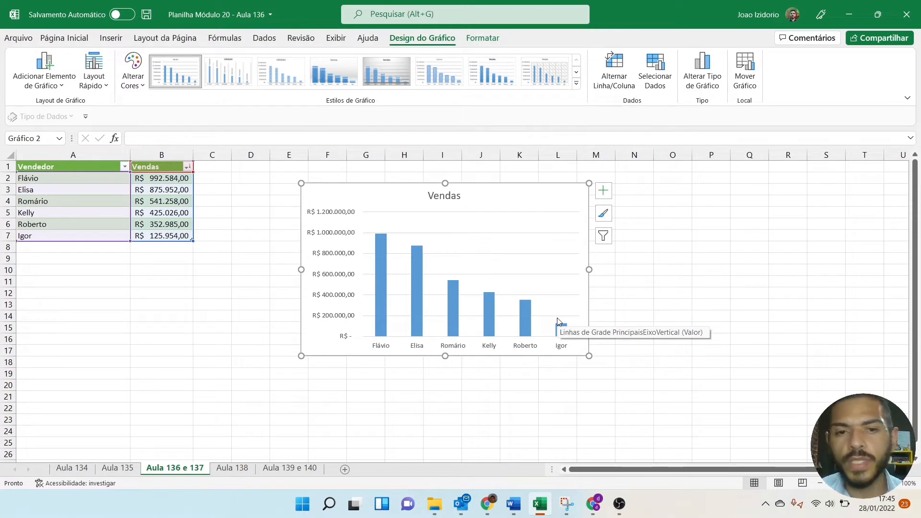
{"action": "left_click", "coordinate": [187, 166]}
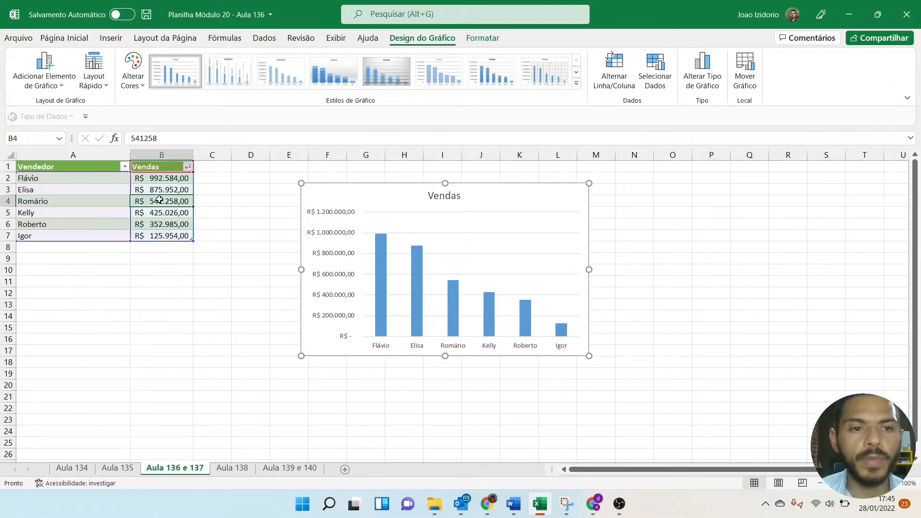
{"action": "left_click", "coordinate": [160, 199]}
{"action": "left_click", "coordinate": [187, 166]}
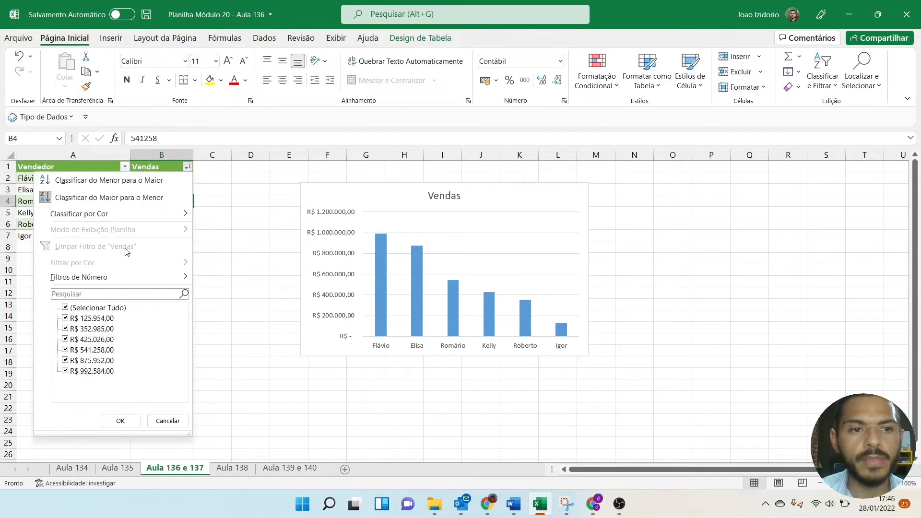
{"action": "left_click", "coordinate": [129, 178]}
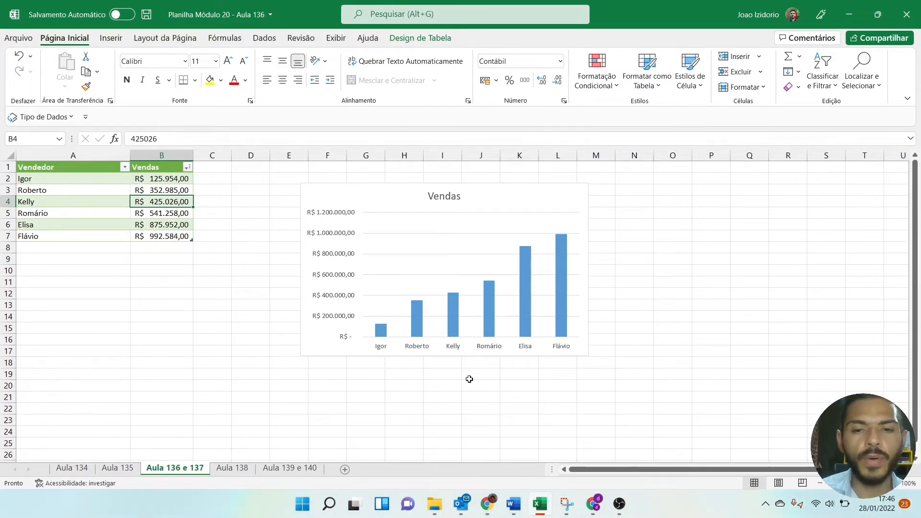
- Move the Vendas chart closer to the sales table, with its upper-left corner at about cell D2
{"action": "mouse_move", "coordinate": [521, 334]}
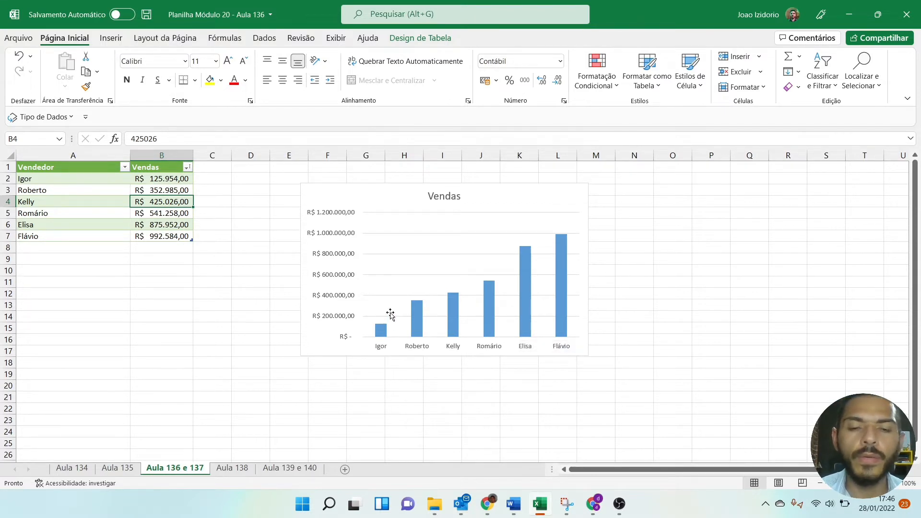
{"action": "left_click_drag", "start_coordinate": [489, 204], "coordinate": [484, 212]}
{"action": "left_click", "coordinate": [441, 42]}
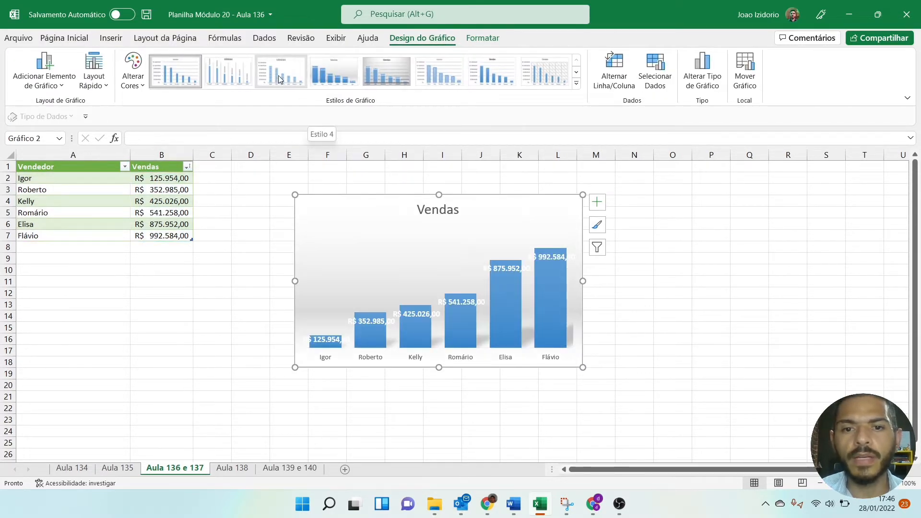
{"action": "left_click_drag", "start_coordinate": [499, 205], "coordinate": [481, 199]}
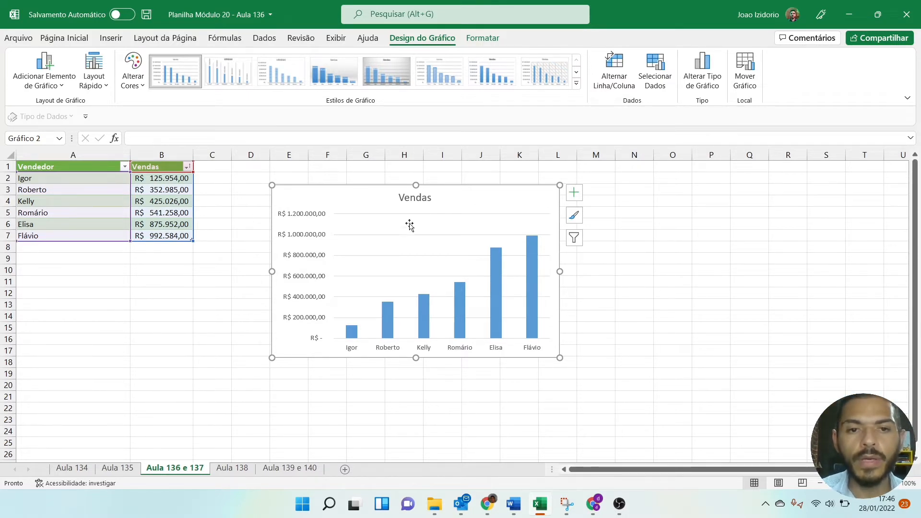
{"action": "left_click_drag", "start_coordinate": [456, 208], "coordinate": [442, 201]}
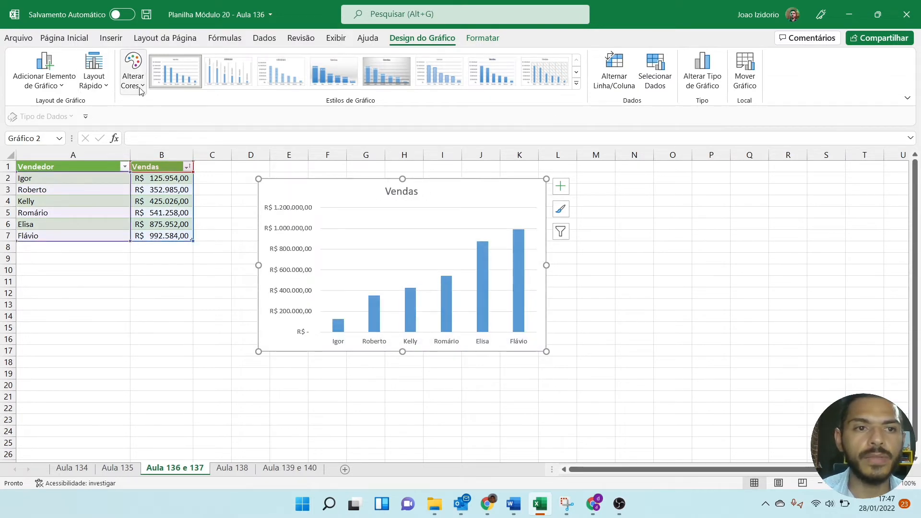
- Try swapping the chart's rows and columns, and open its data source selection without changing it
{"action": "left_click", "coordinate": [133, 77]}
{"action": "left_click", "coordinate": [613, 72]}
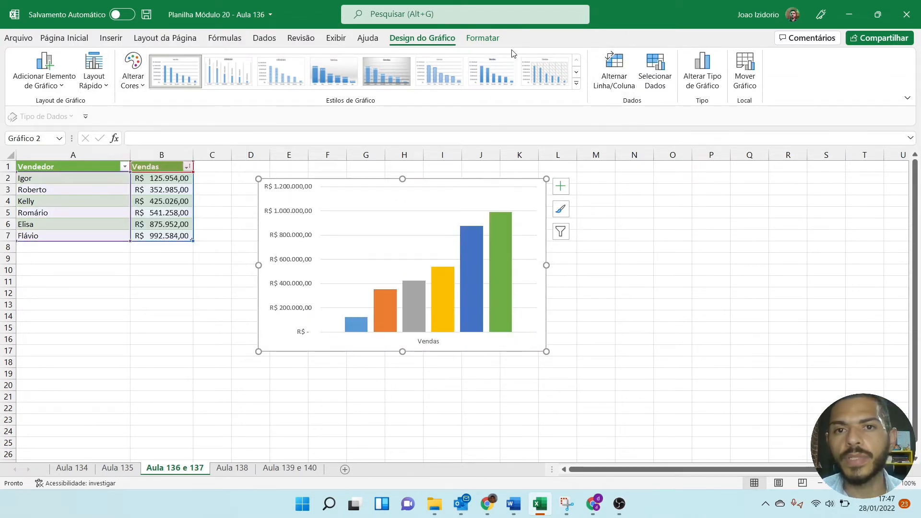
{"action": "left_click", "coordinate": [712, 91]}
{"action": "left_click", "coordinate": [641, 72]}
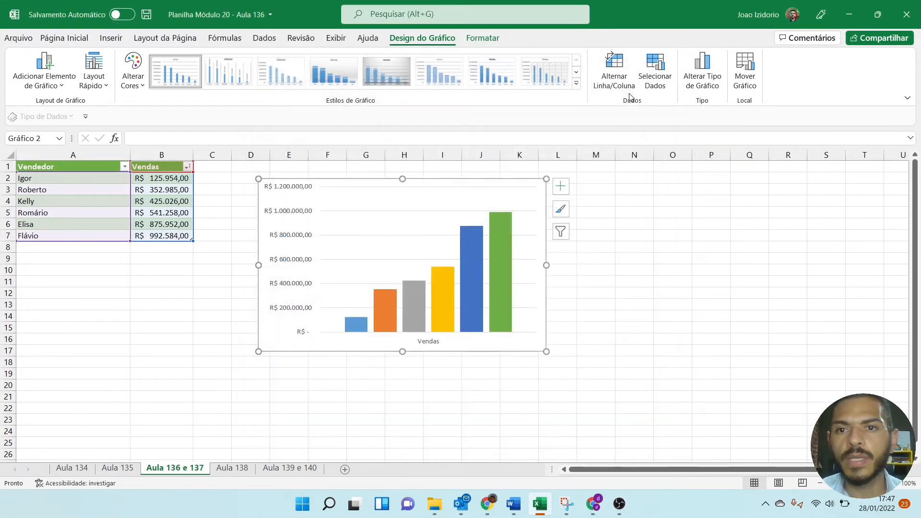
{"action": "left_click", "coordinate": [655, 71]}
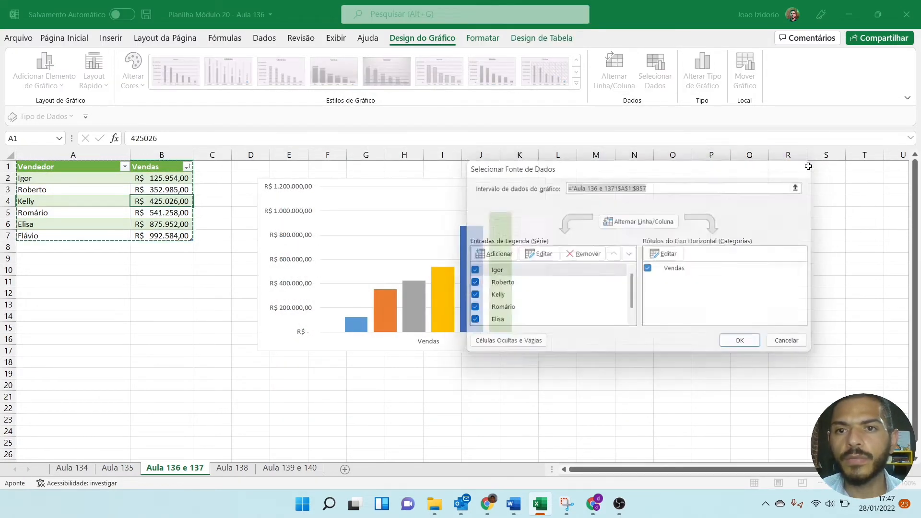
{"action": "left_click", "coordinate": [808, 166]}
{"action": "left_click", "coordinate": [64, 37]}
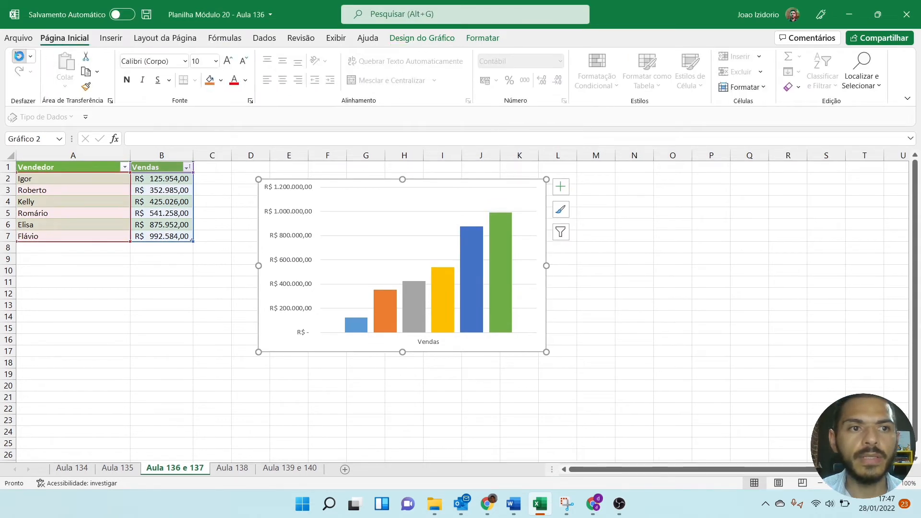
- Nudge the chart slightly upward and nearer the table so its upper-left corner sits at about cell D1
{"action": "left_click_drag", "start_coordinate": [448, 200], "coordinate": [448, 179]}
{"action": "left_click", "coordinate": [709, 207]}
{"action": "left_click", "coordinate": [472, 190]}
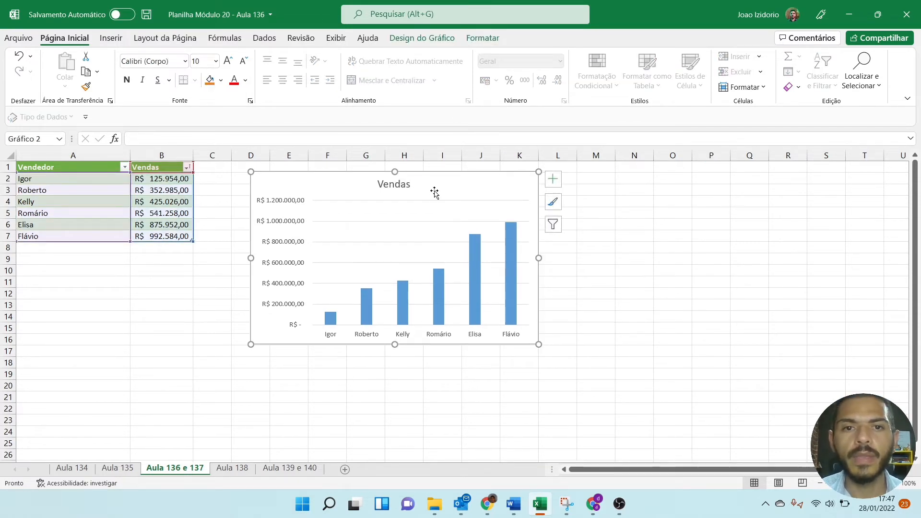
- Compare the stacked, 100% stacked and 3D column subtypes in the chart type options and keep Coluna Agrupada
{"action": "left_click", "coordinate": [418, 42]}
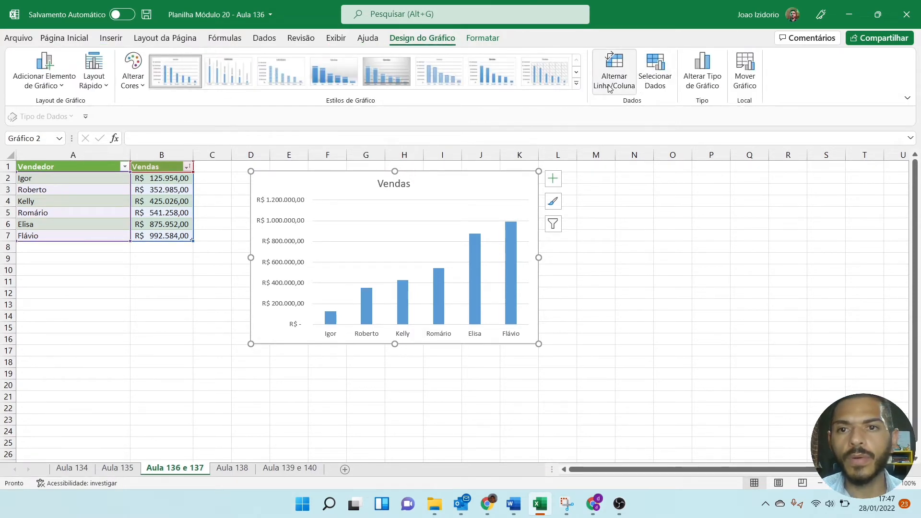
{"action": "left_click", "coordinate": [701, 72]}
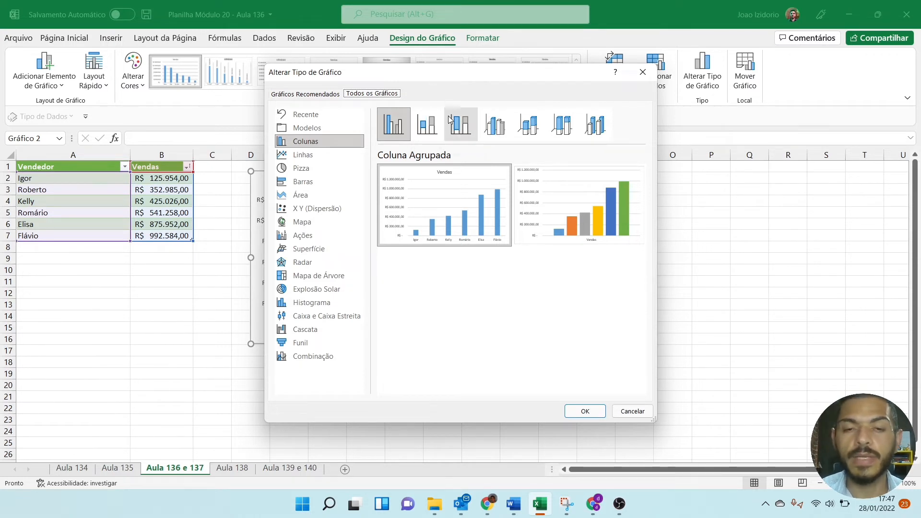
{"action": "left_click", "coordinate": [421, 129]}
{"action": "left_click", "coordinate": [450, 132]}
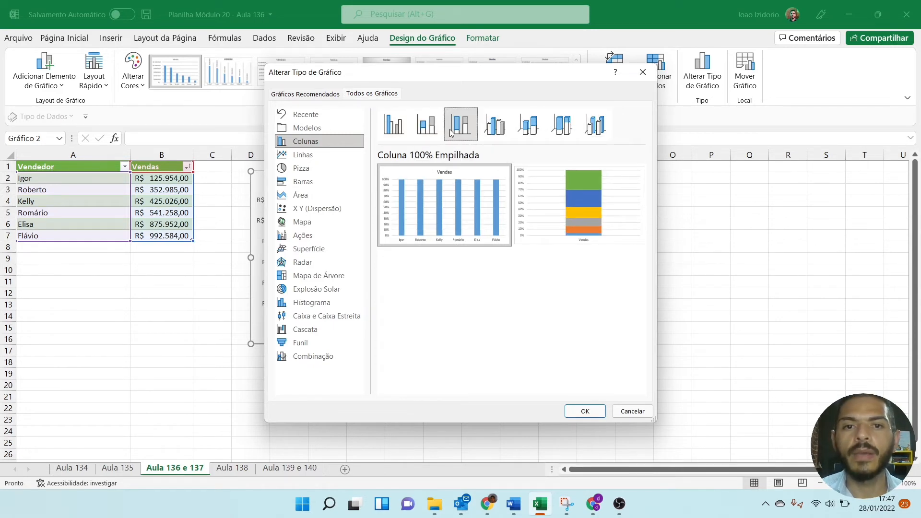
{"action": "left_click", "coordinate": [506, 125]}
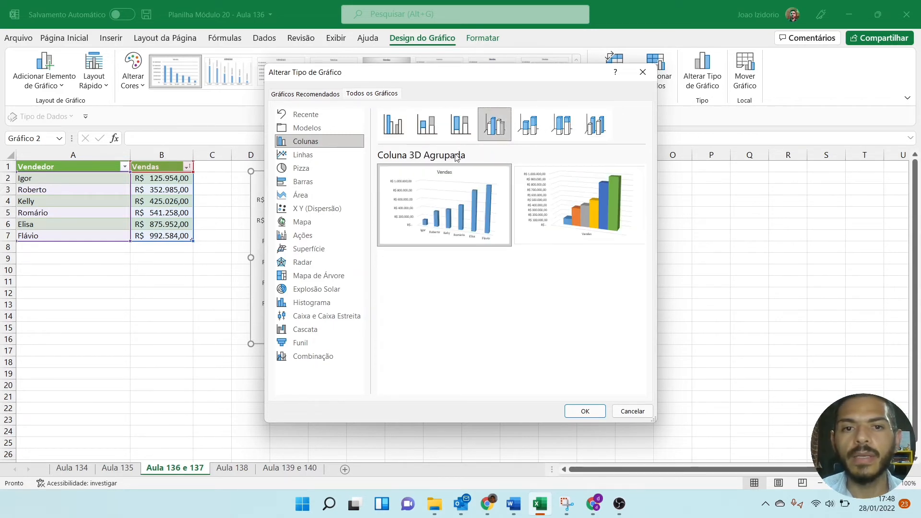
{"action": "mouse_move", "coordinate": [612, 191]}
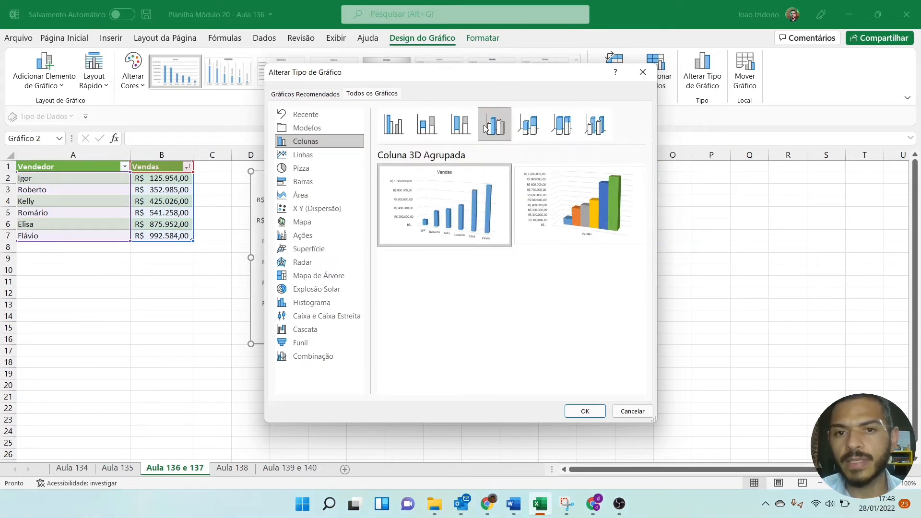
{"action": "left_click", "coordinate": [528, 125]}
{"action": "mouse_move", "coordinate": [477, 206]}
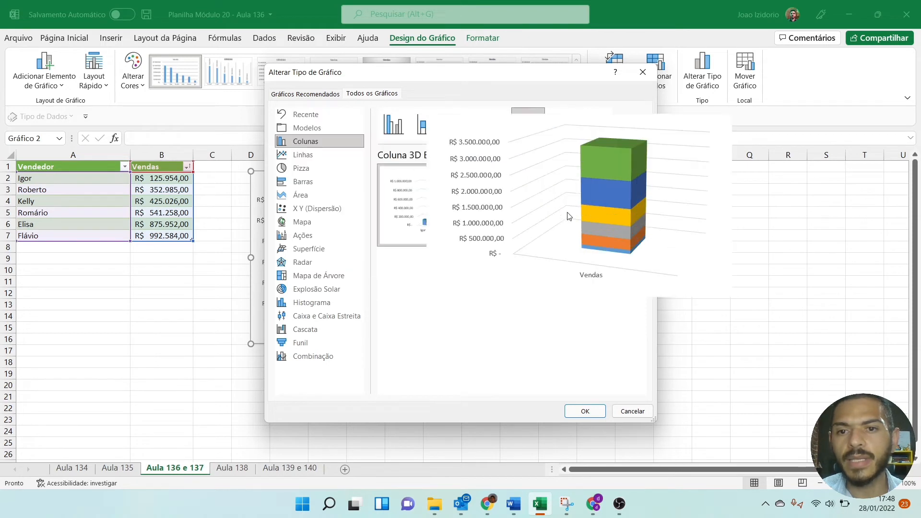
{"action": "left_click", "coordinate": [561, 126]}
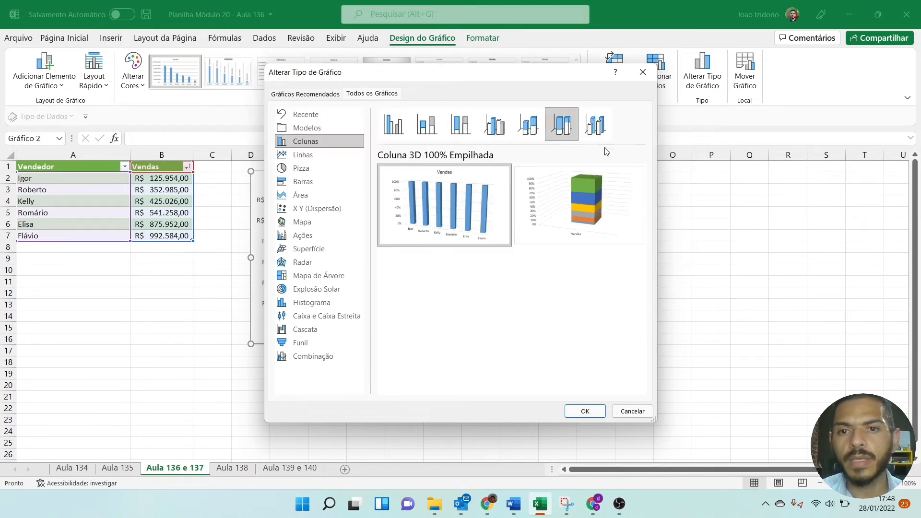
{"action": "left_click", "coordinate": [592, 127]}
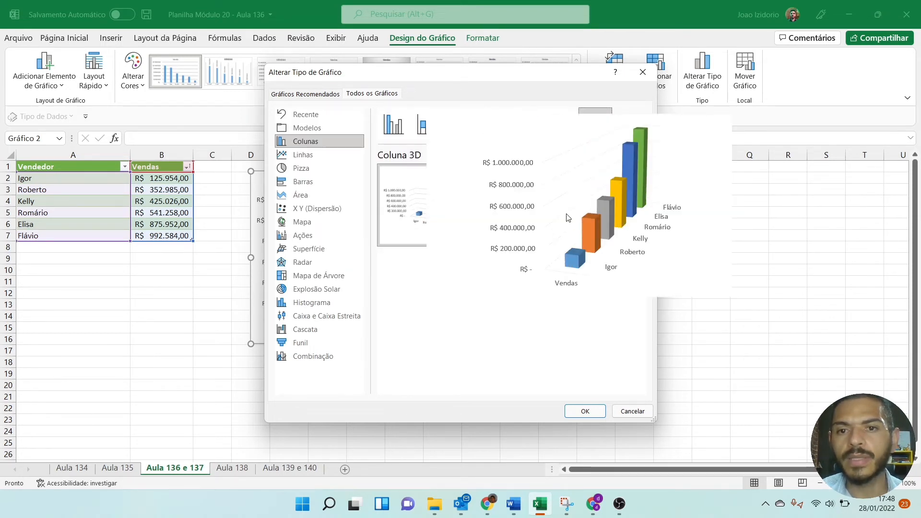
{"action": "mouse_move", "coordinate": [605, 228]}
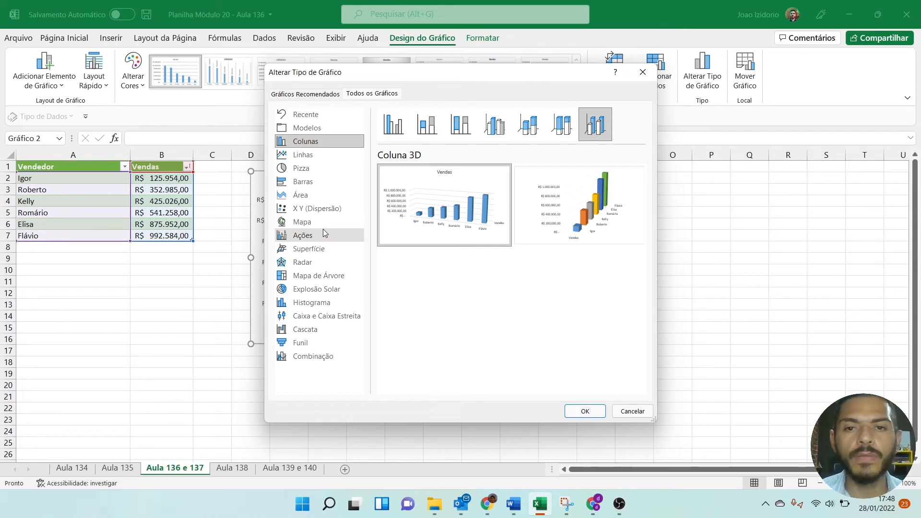
{"action": "mouse_move", "coordinate": [518, 78]}
{"action": "left_mouse_down"}
{"action": "mouse_move", "coordinate": [691, 117]}
{"action": "mouse_move", "coordinate": [524, 95]}
{"action": "left_mouse_up"}
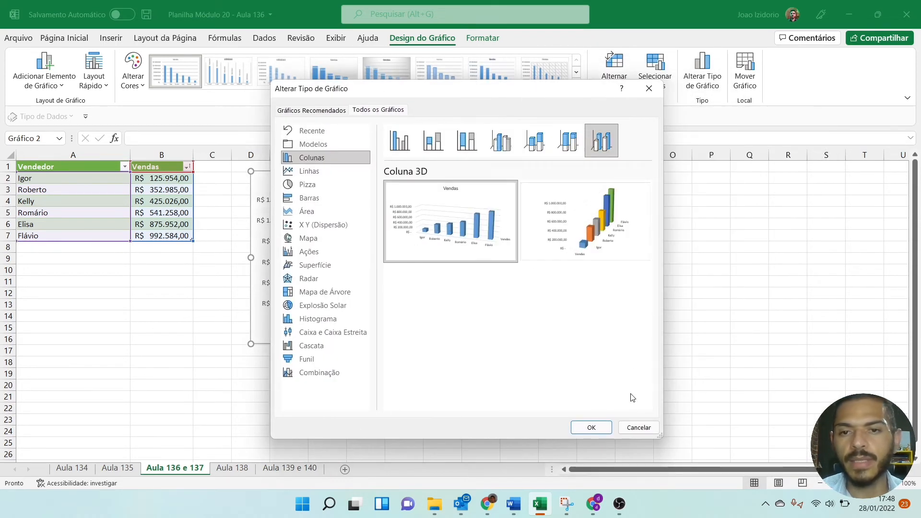
{"action": "left_click", "coordinate": [399, 141]}
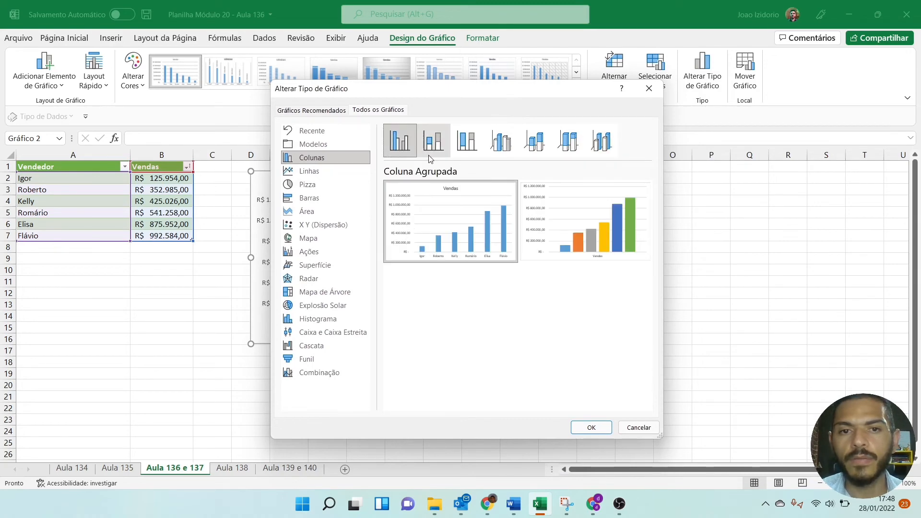
{"action": "left_click", "coordinate": [590, 427]}
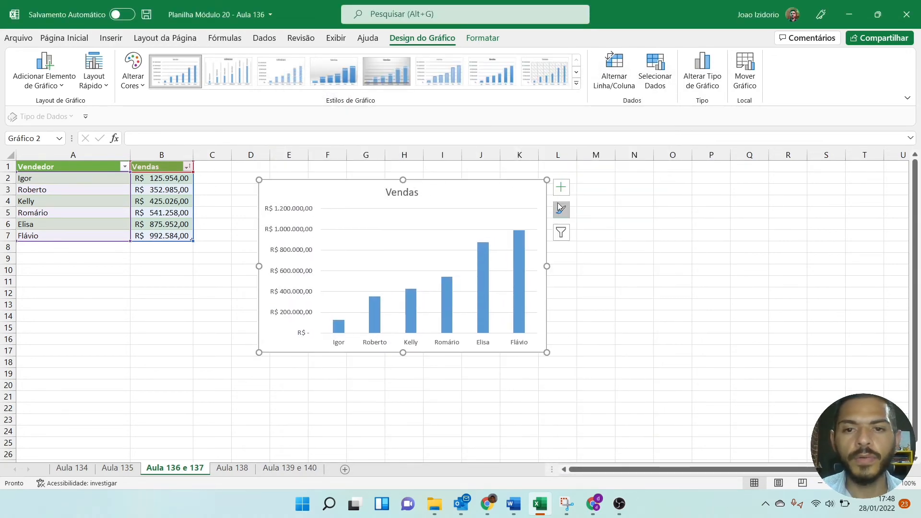
- Add data labels (Rótulos de Dados) to the columns of the Vendas chart
{"action": "left_click", "coordinate": [561, 189]}
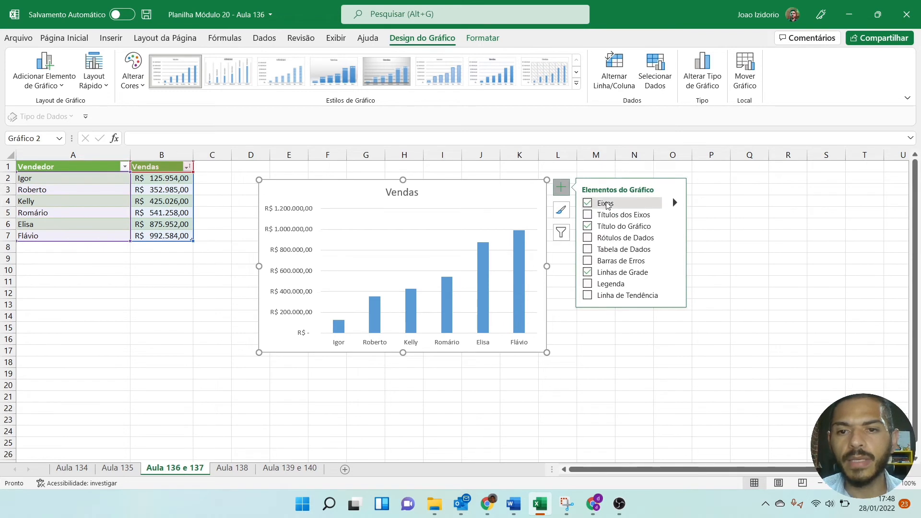
{"action": "left_click", "coordinate": [587, 237]}
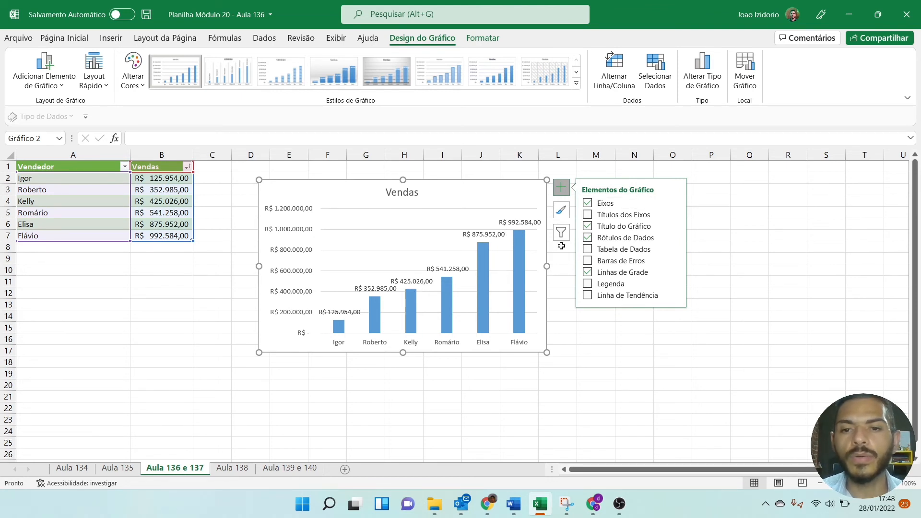
{"action": "left_click", "coordinate": [588, 237]}
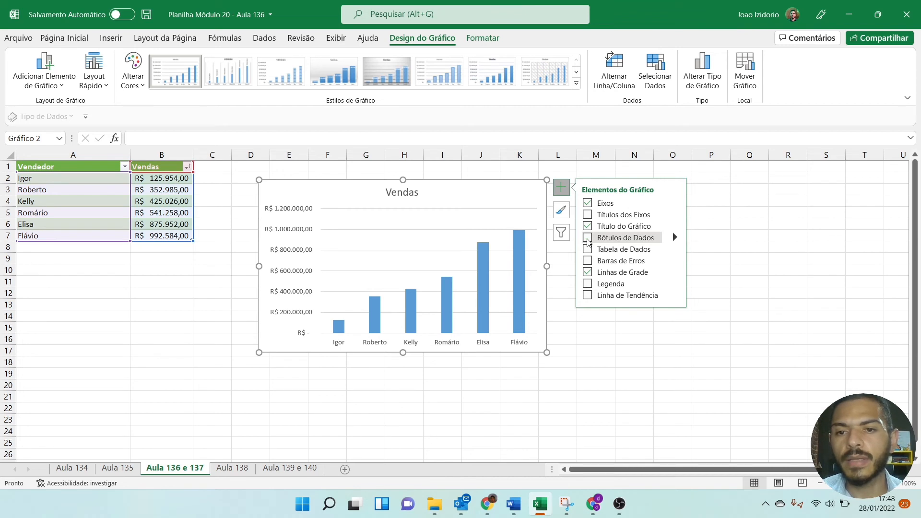
{"action": "left_click", "coordinate": [588, 237]}
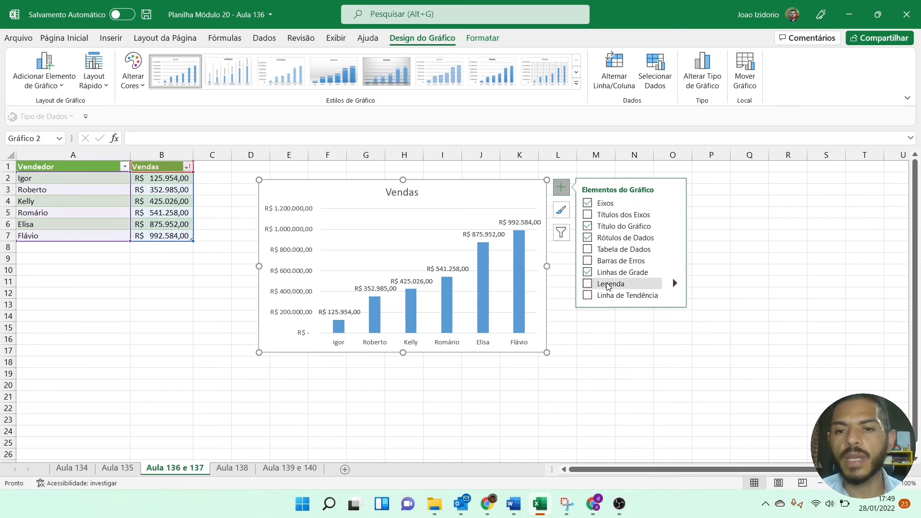
- Try a legend and a trend line on the chart, removing each one, and deselect the chart
{"action": "left_click", "coordinate": [587, 284]}
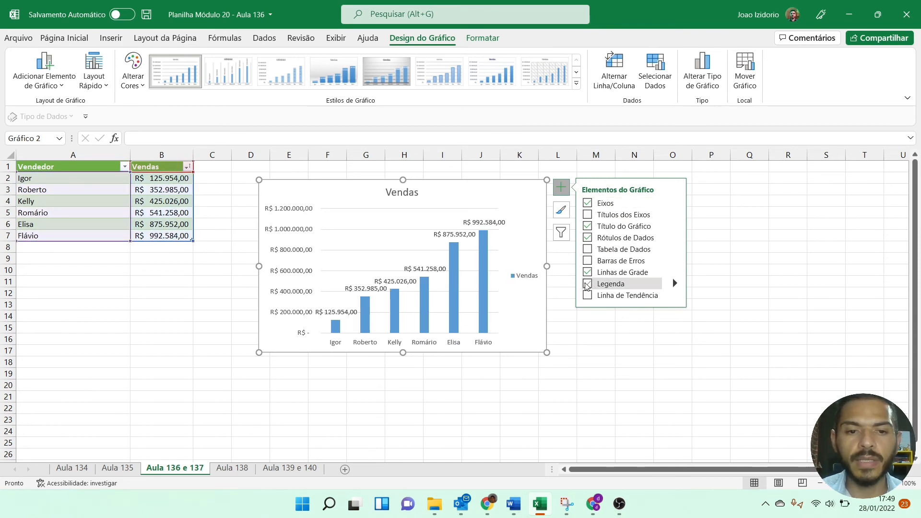
{"action": "left_click", "coordinate": [586, 283]}
{"action": "left_click", "coordinate": [587, 295]}
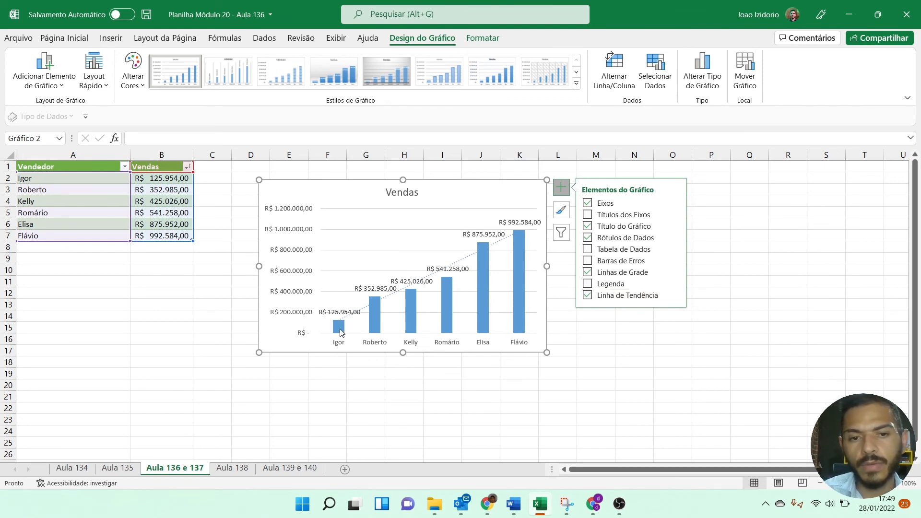
{"action": "left_click", "coordinate": [587, 295]}
{"action": "left_click", "coordinate": [588, 339]}
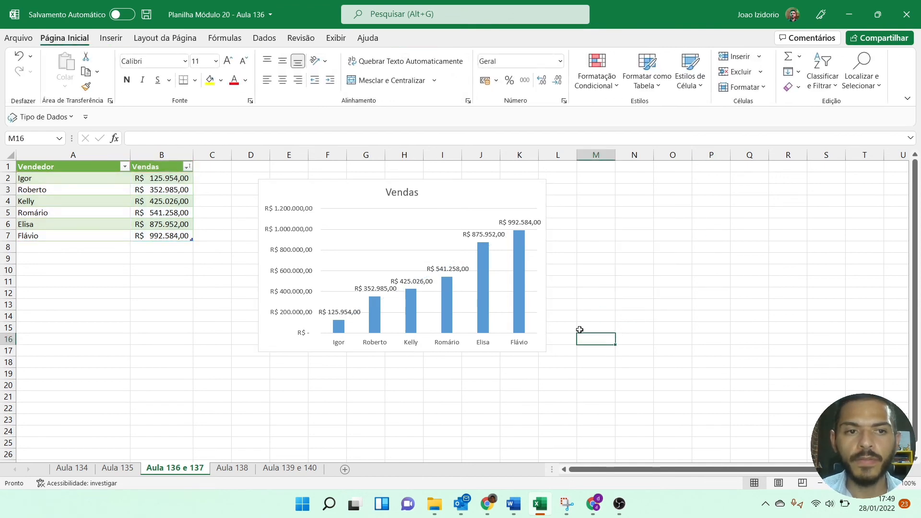